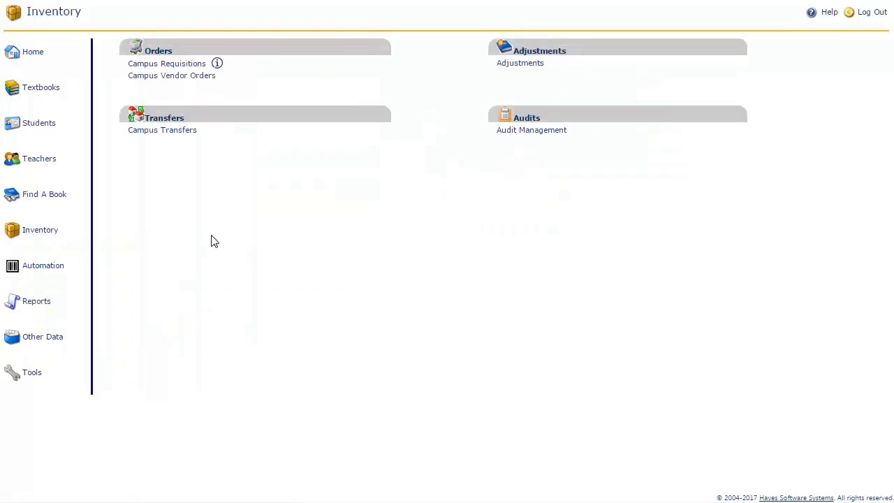
Open the campus vendor orders list and briefly include the completed orders before hiding them again
{"action": "left_click", "coordinate": [206, 77]}
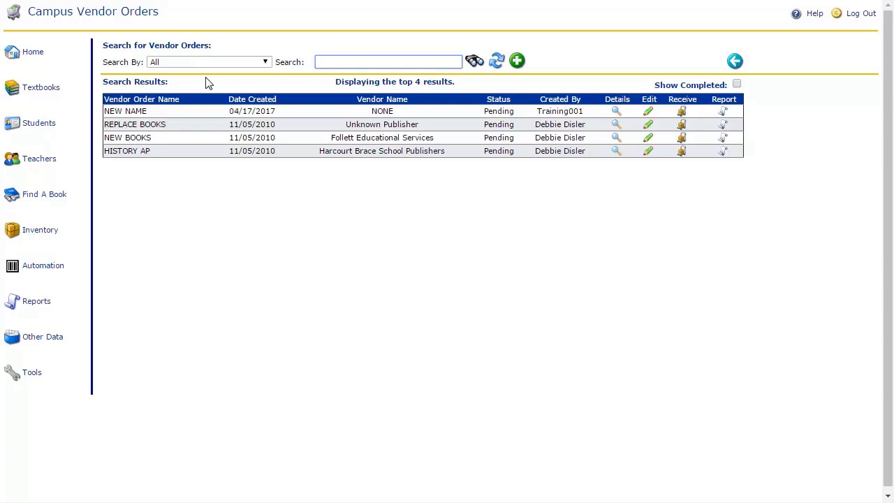
{"action": "left_click", "coordinate": [738, 85]}
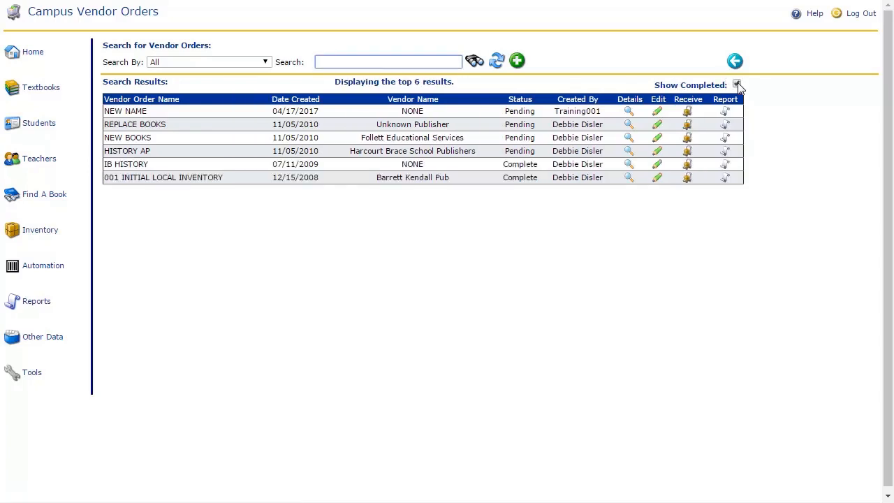
{"action": "left_click", "coordinate": [738, 84]}
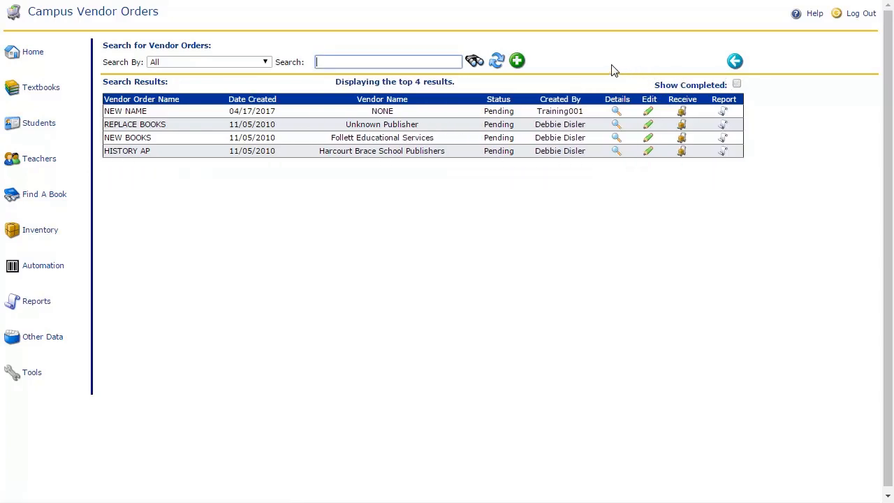
Start a new vendor order named 2017 Music Textbooks with General as the funding source
{"action": "left_click", "coordinate": [518, 62]}
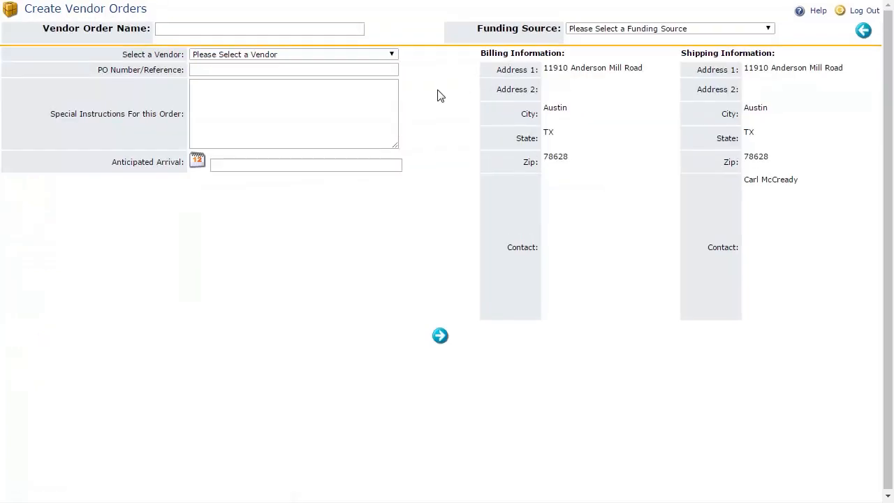
{"action": "left_click", "coordinate": [281, 28]}
{"action": "type", "text": "20"}
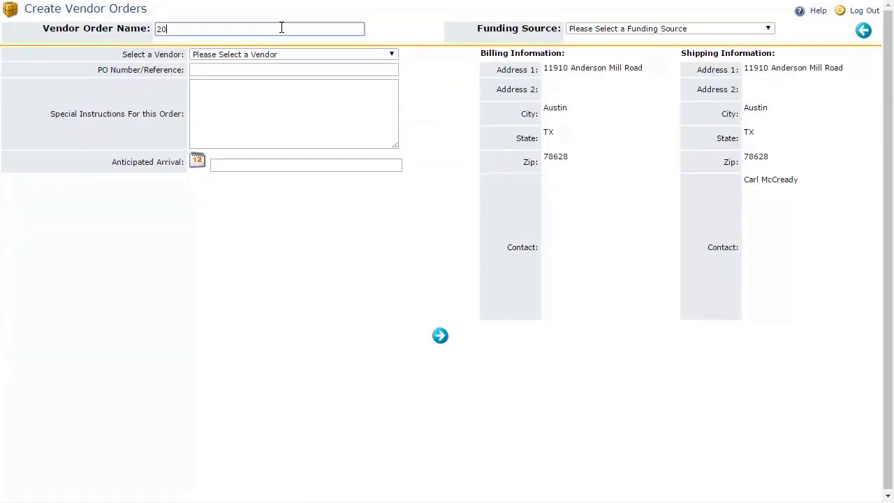
{"action": "type", "text": "17 Music Textbooks"}
{"action": "left_click", "coordinate": [657, 31]}
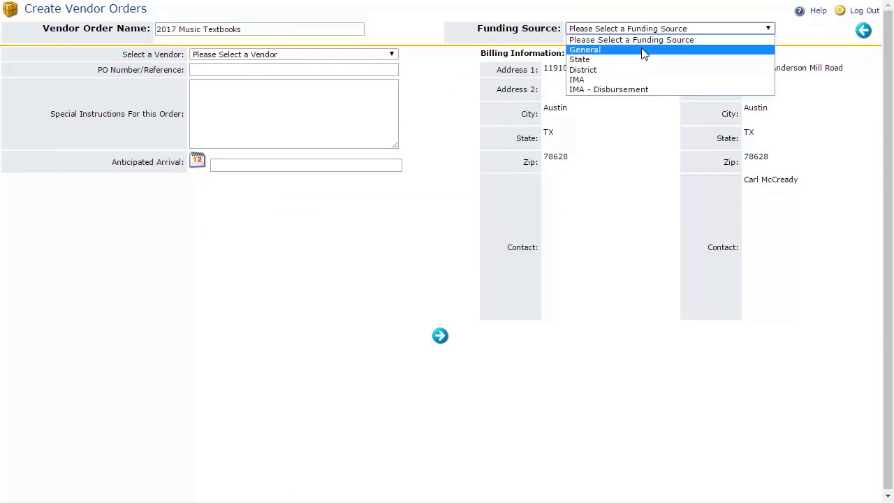
{"action": "left_click", "coordinate": [644, 54]}
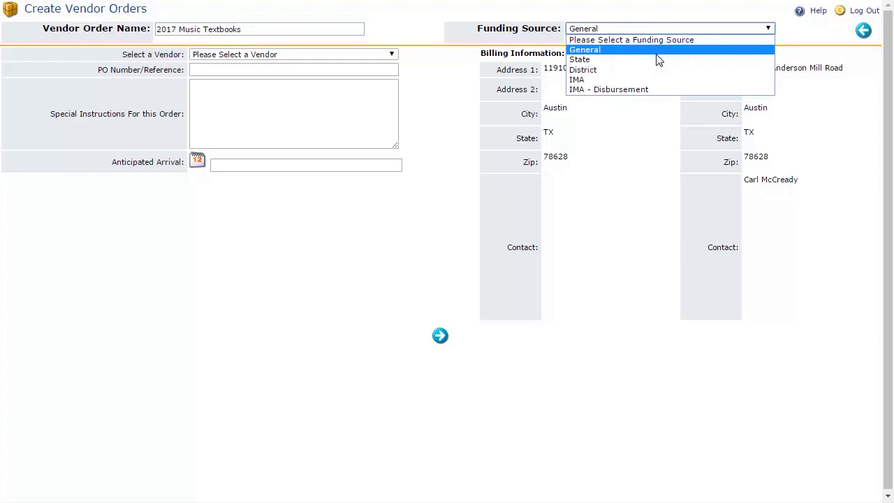
Select Davis Publications as the order's vendor and enter the PO reference number
{"action": "left_click", "coordinate": [291, 59]}
{"action": "left_click", "coordinate": [283, 174]}
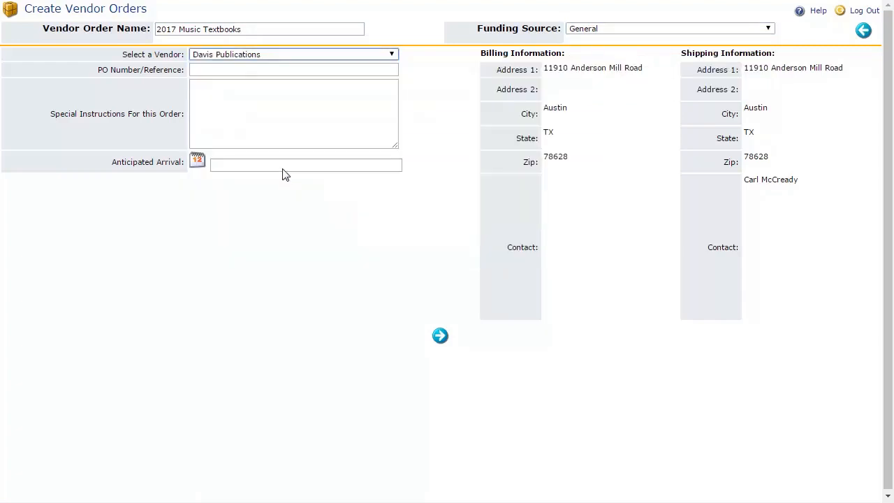
{"action": "left_click", "coordinate": [256, 71]}
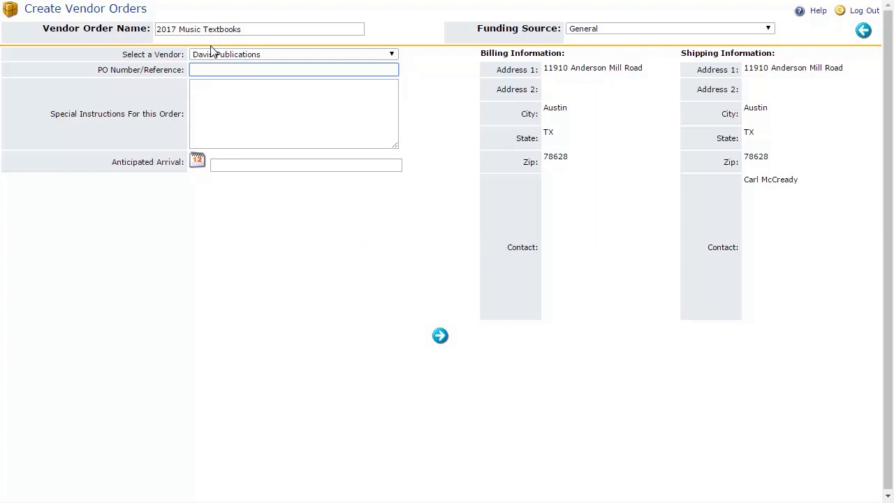
{"action": "type", "text": "055123"}
{"action": "key", "text": "Tab"}
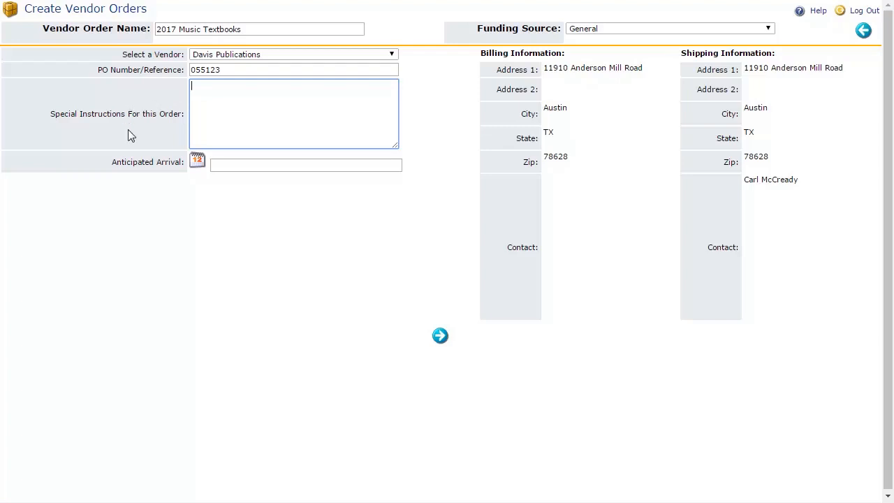
Set the anticipated arrival to 5/2/2017 and continue to the order's textbook selection
{"action": "left_click", "coordinate": [197, 163]}
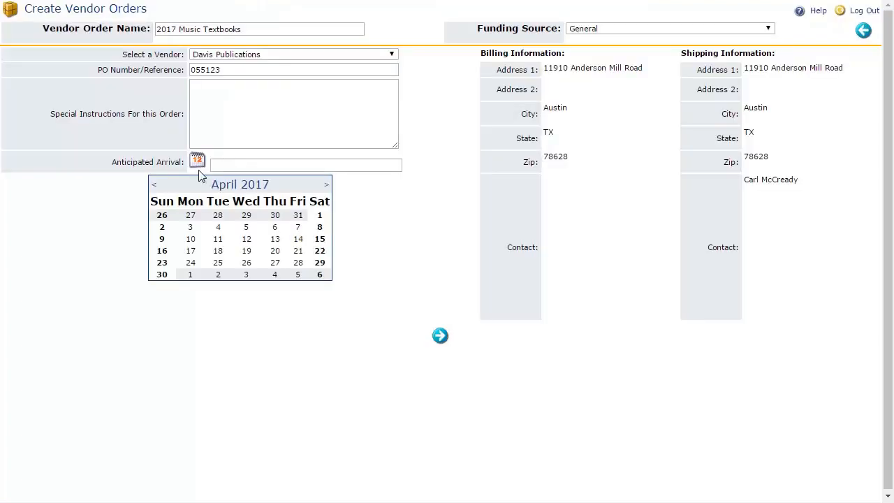
{"action": "left_click", "coordinate": [219, 276]}
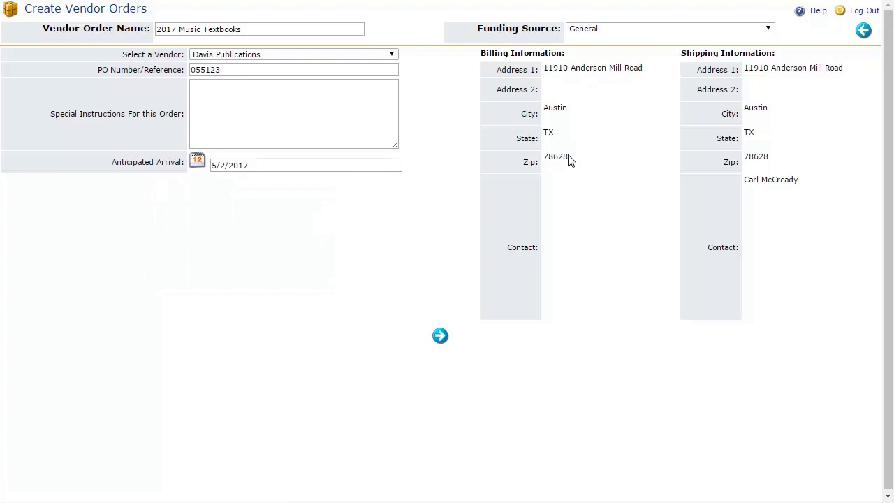
{"action": "left_click", "coordinate": [447, 341]}
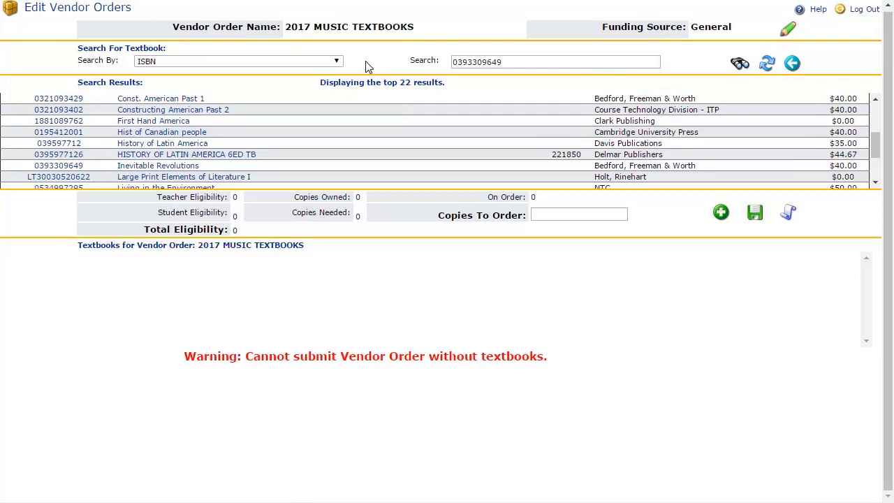
{"action": "left_click", "coordinate": [320, 63]}
{"action": "left_click", "coordinate": [309, 102]}
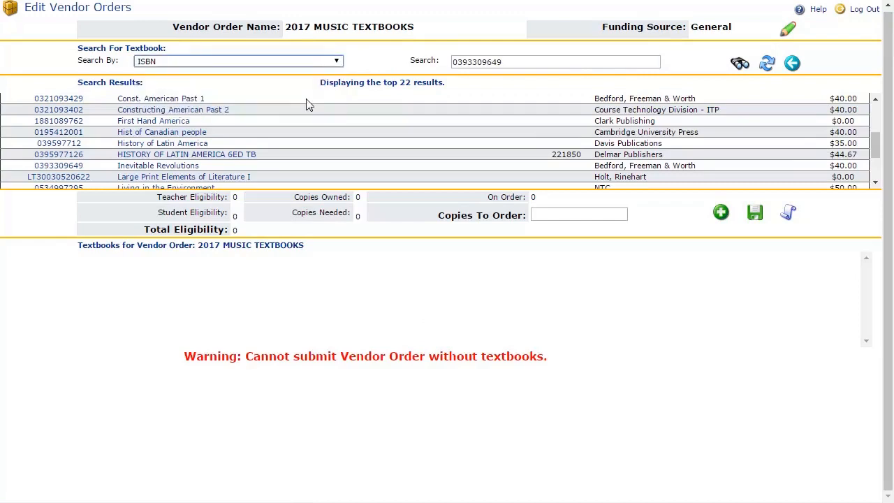
{"action": "left_click", "coordinate": [525, 63]}
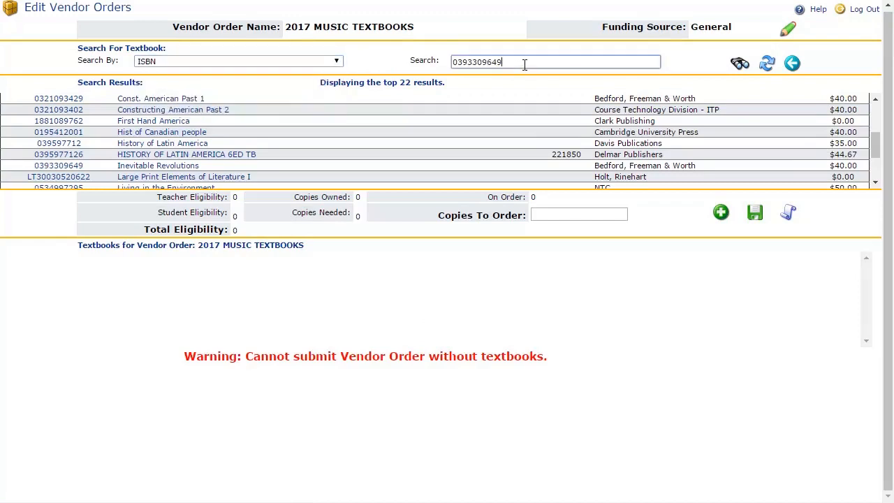
{"action": "left_click", "coordinate": [742, 65]}
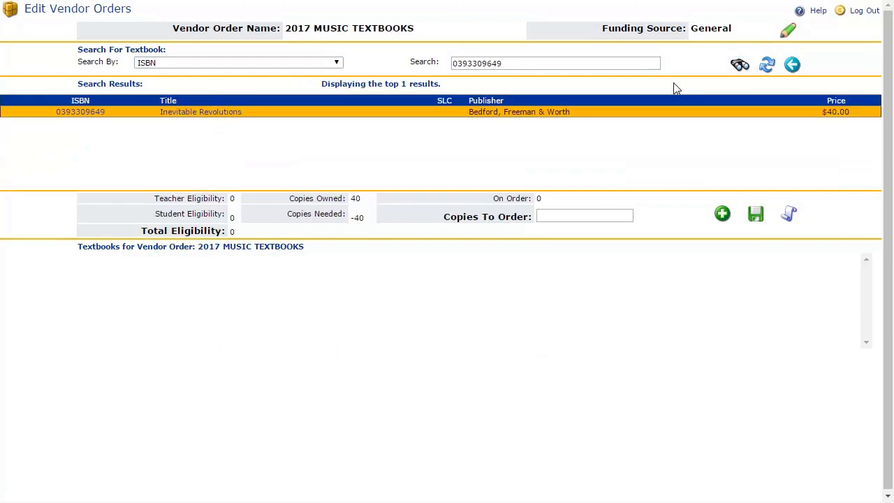
{"action": "left_click", "coordinate": [217, 114]}
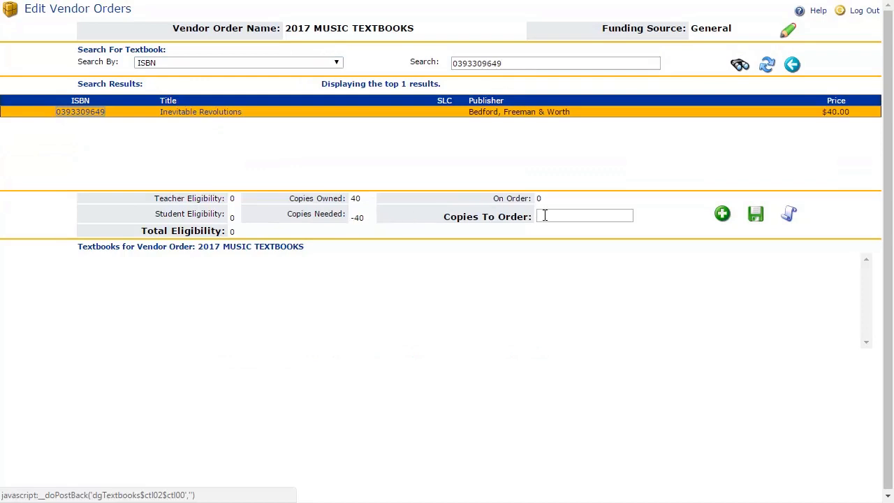
{"action": "left_click", "coordinate": [545, 216]}
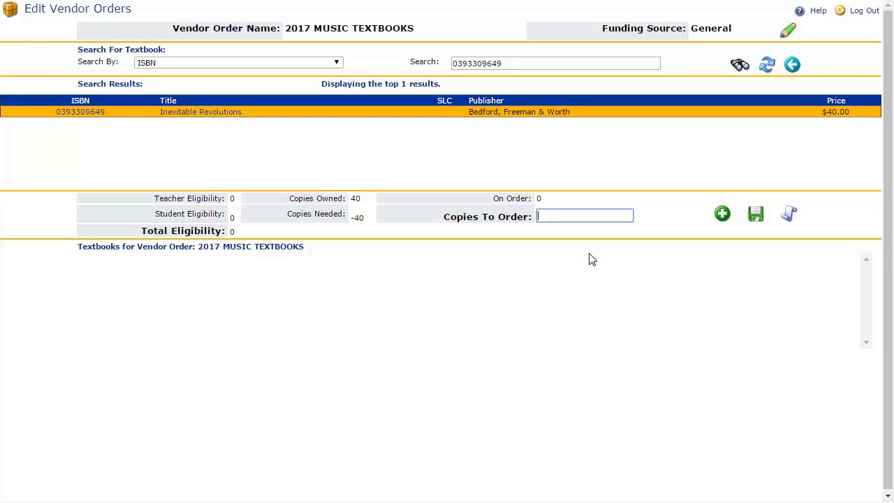
{"action": "type", "text": "25"}
{"action": "left_click", "coordinate": [722, 214]}
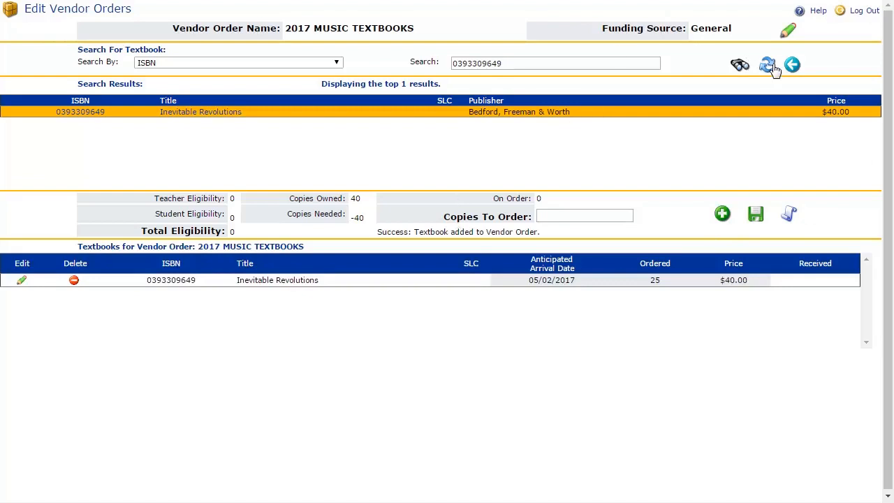
{"action": "left_click", "coordinate": [768, 64]}
{"action": "left_click", "coordinate": [608, 61]}
{"action": "type", "text": "08808"}
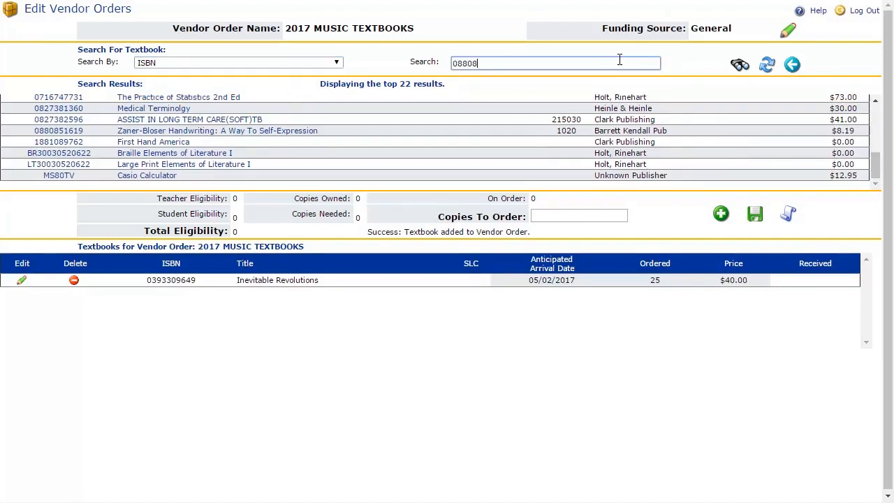
{"action": "type", "text": "51619"}
{"action": "key", "text": "Return"}
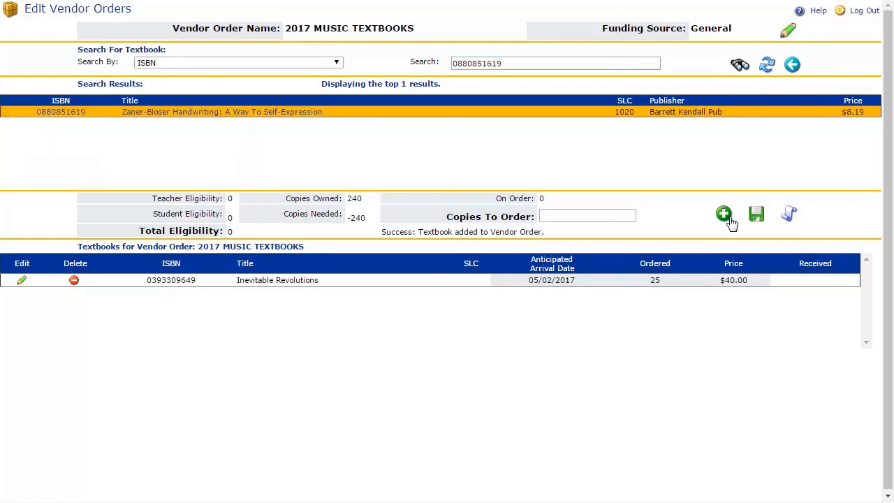
{"action": "left_click", "coordinate": [607, 216]}
{"action": "type", "text": "30"}
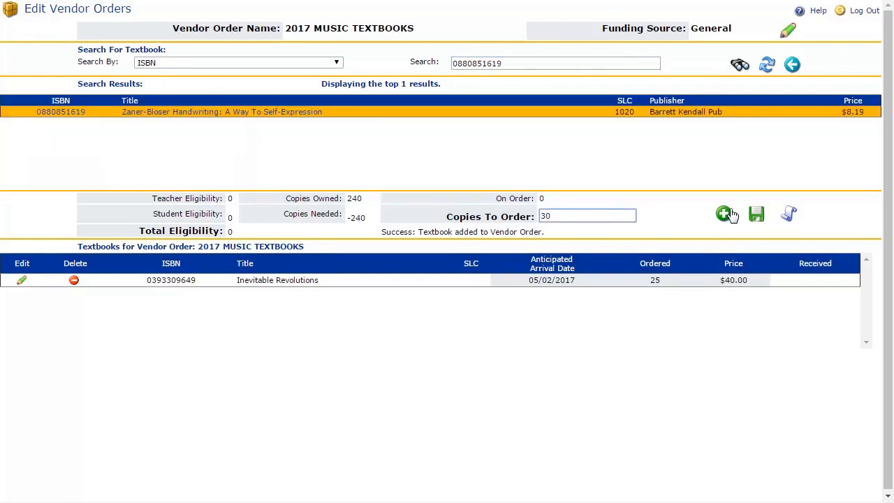
{"action": "left_click", "coordinate": [723, 214]}
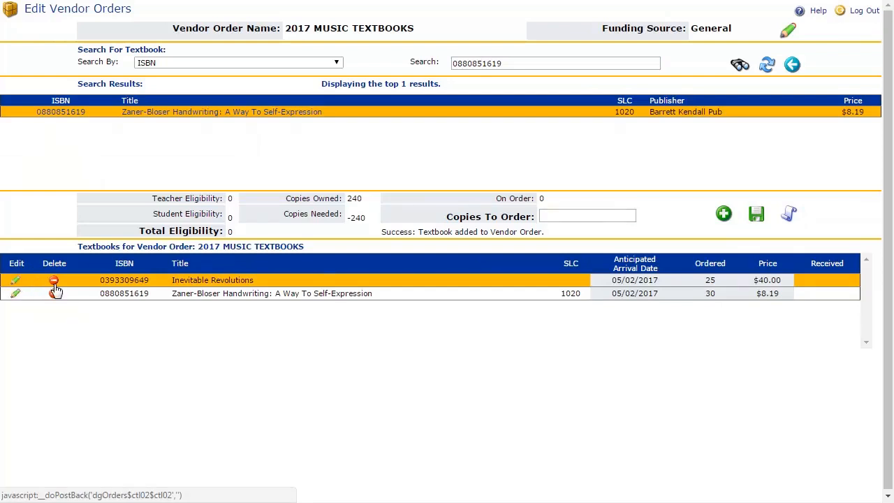
Open the Inevitable Revolutions entry for editing and cancel, and delete the Zaner-Bloser Handwriting textbook from the order
{"action": "left_click", "coordinate": [16, 284]}
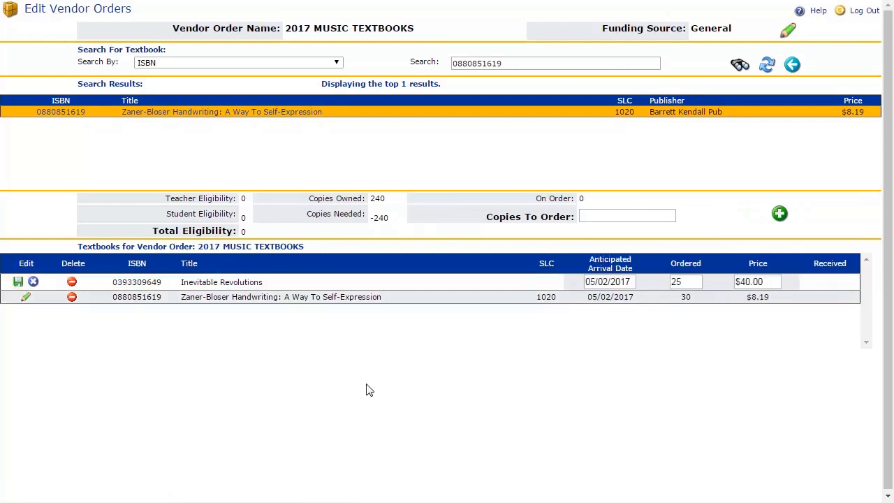
{"action": "left_click", "coordinate": [34, 283]}
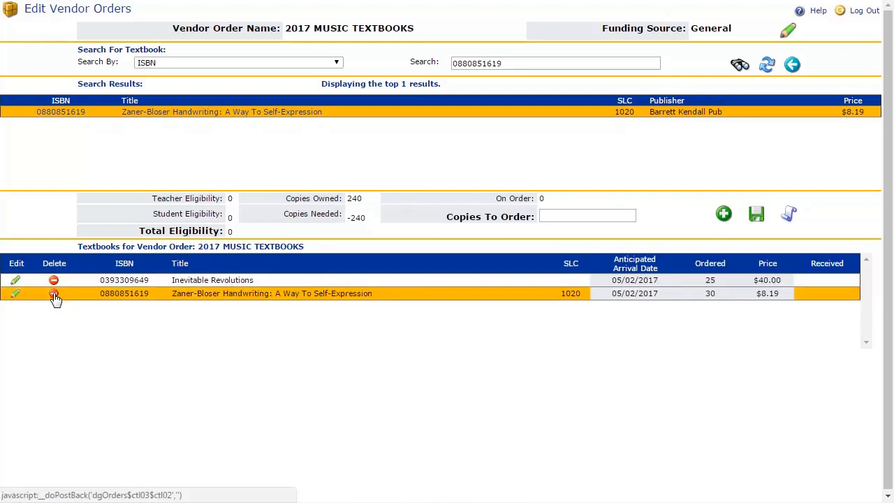
{"action": "left_click", "coordinate": [56, 293]}
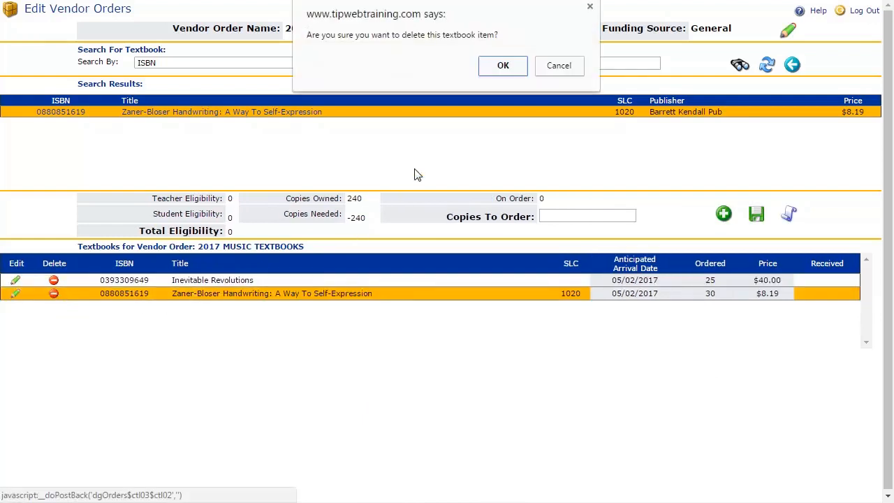
{"action": "left_click", "coordinate": [501, 70]}
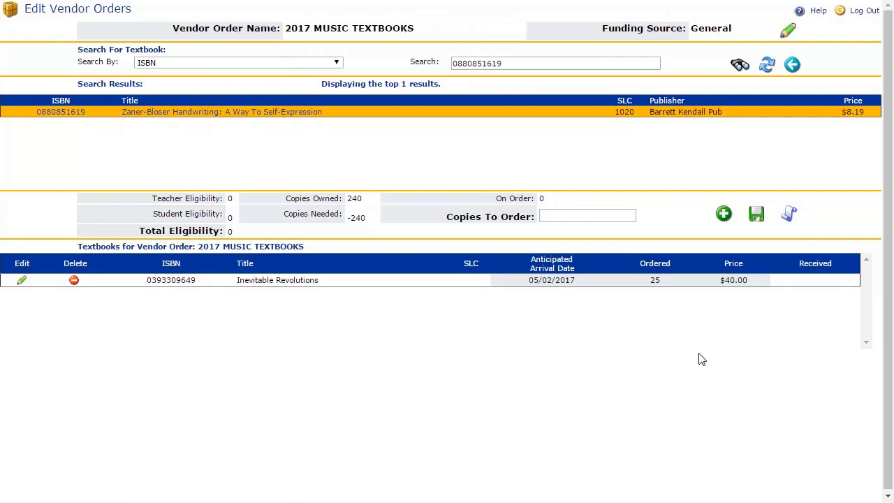
Generate and open the vendor order's PDF report, and save the order
{"action": "left_click", "coordinate": [792, 217]}
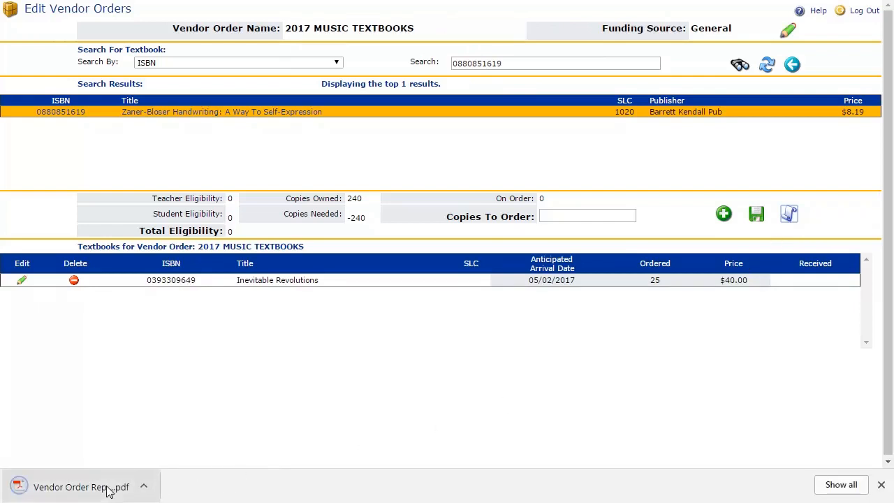
{"action": "left_click", "coordinate": [109, 487]}
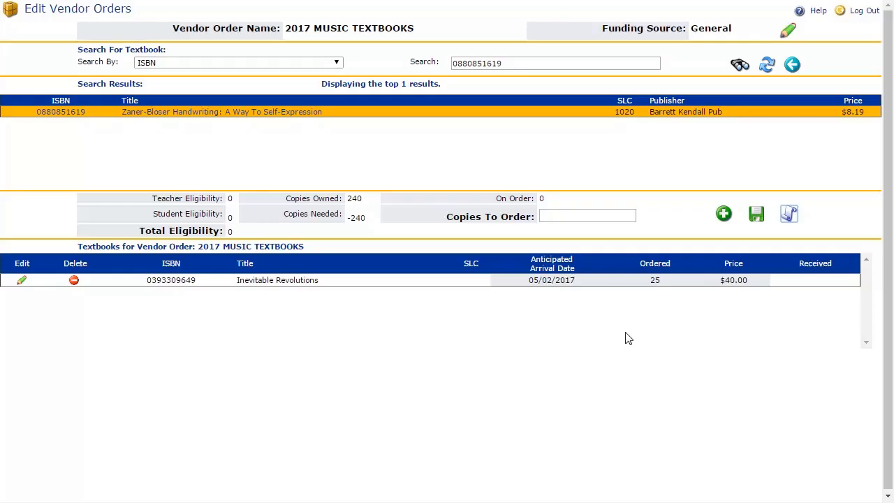
{"action": "left_click", "coordinate": [757, 215]}
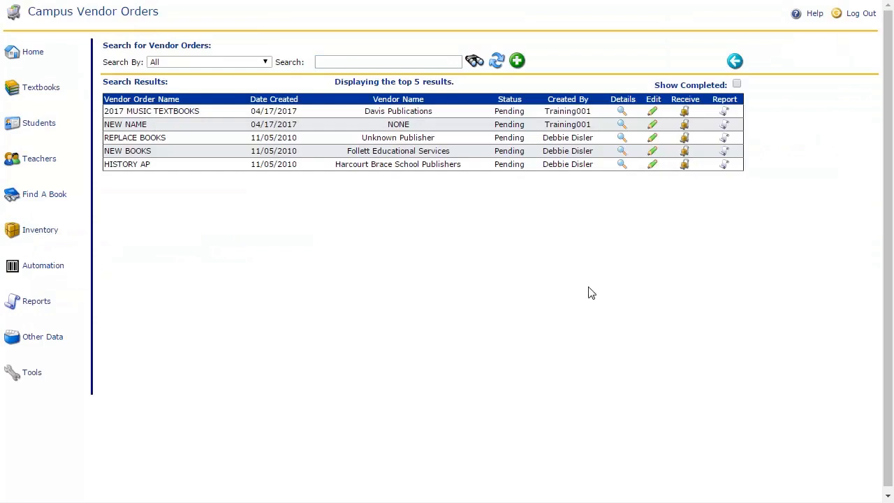
View the details of the 2017 MUSIC TEXTBOOKS order, and reopen it for editing and save it without changes
{"action": "left_click", "coordinate": [621, 112]}
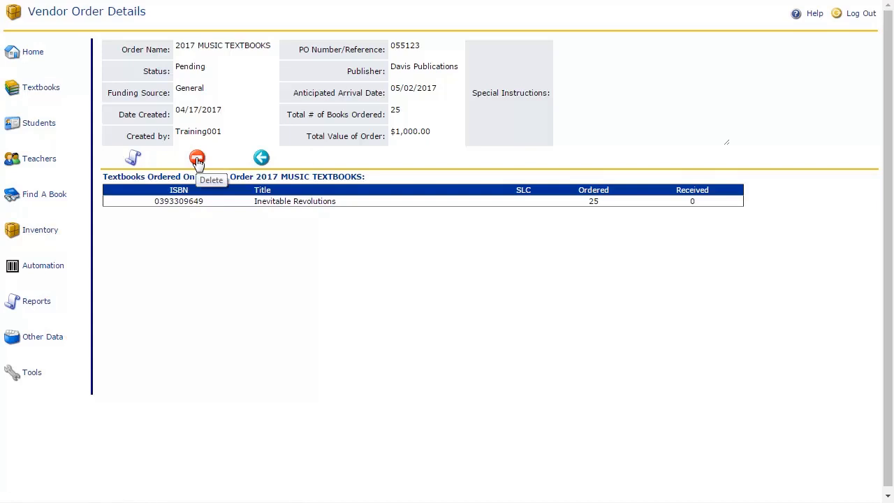
{"action": "left_click", "coordinate": [260, 161]}
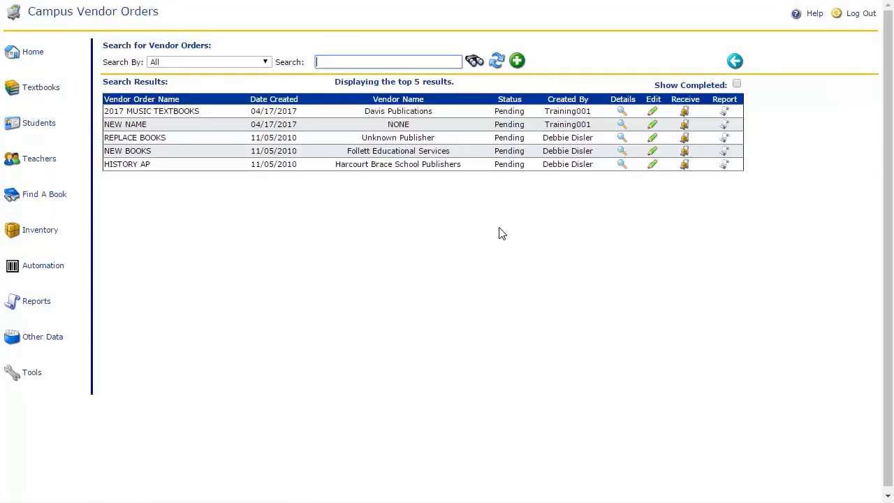
{"action": "left_click", "coordinate": [652, 114]}
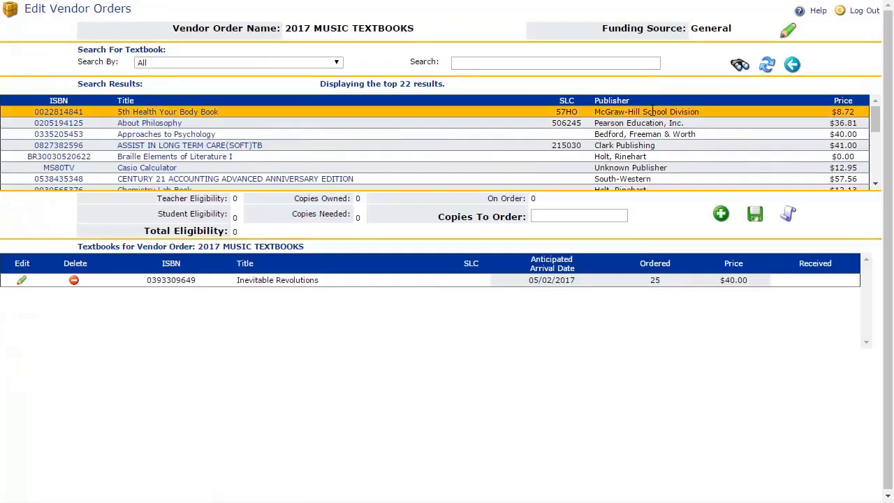
{"action": "left_click", "coordinate": [755, 216]}
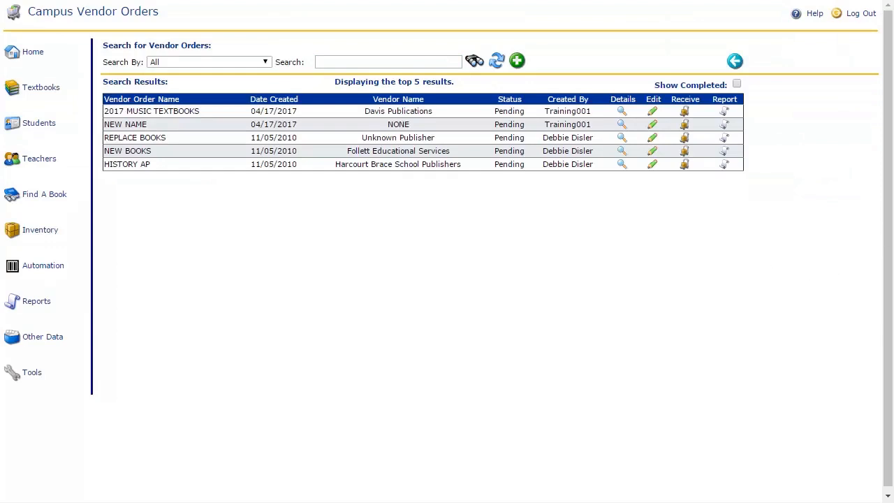
Open the 2017 MUSIC TEXTBOOKS order for receiving and receive 20 copies of Inevitable Revolutions
{"action": "left_click", "coordinate": [685, 115]}
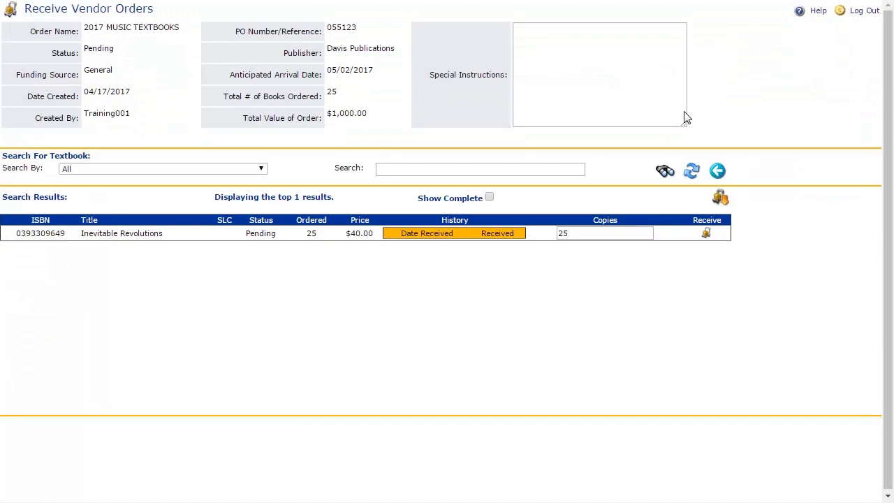
{"action": "left_click", "coordinate": [527, 235]}
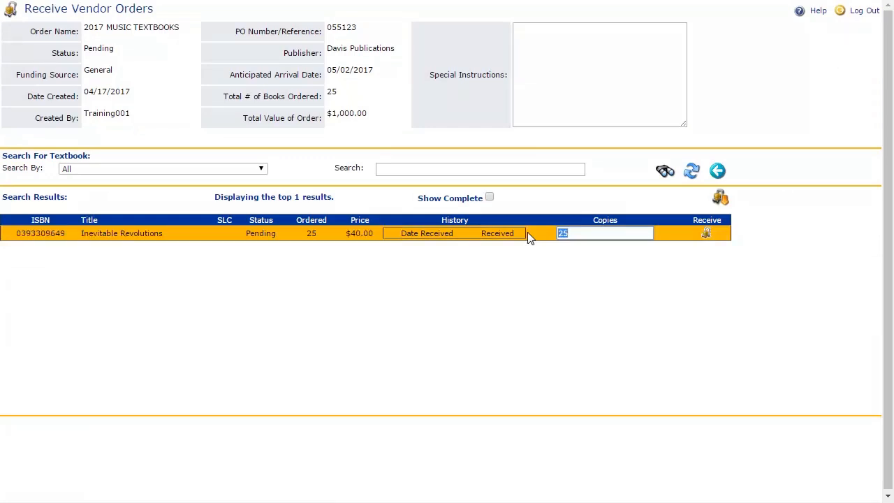
{"action": "type", "text": "20"}
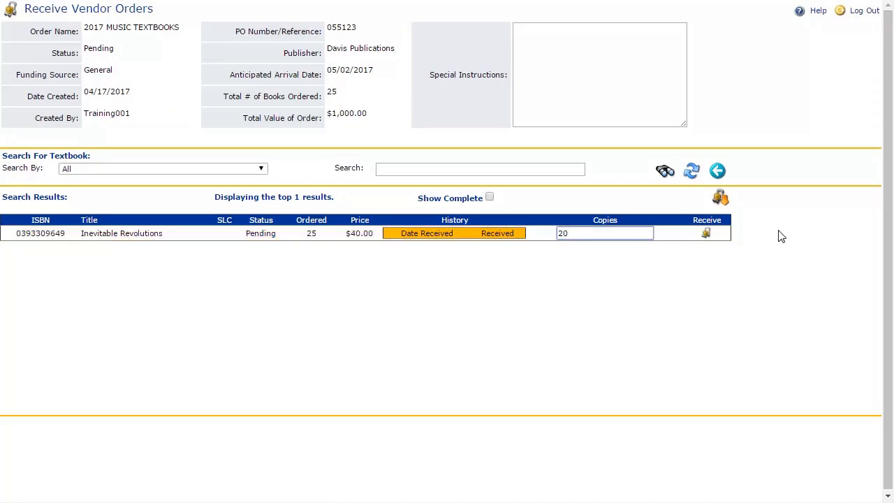
{"action": "left_click", "coordinate": [707, 238]}
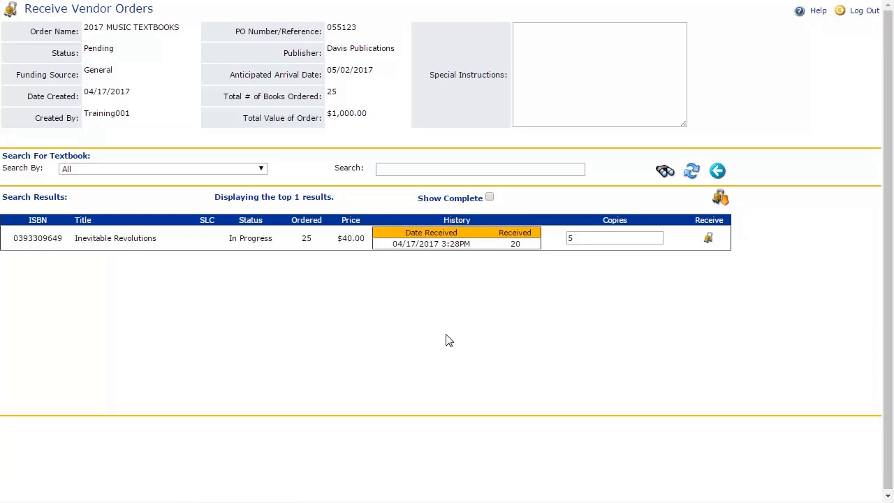
Include completed titles in the list, receive all remaining copies on the order at once, and return to the vendor orders list
{"action": "left_click", "coordinate": [489, 199]}
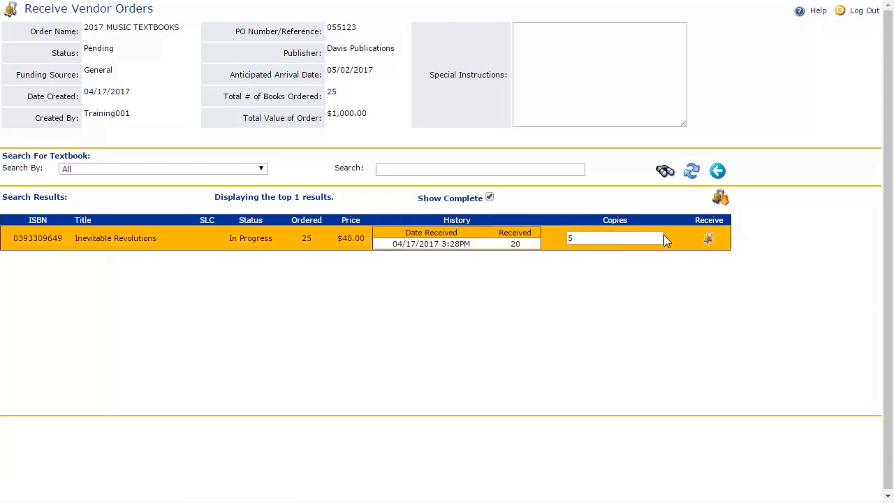
{"action": "left_click", "coordinate": [720, 200]}
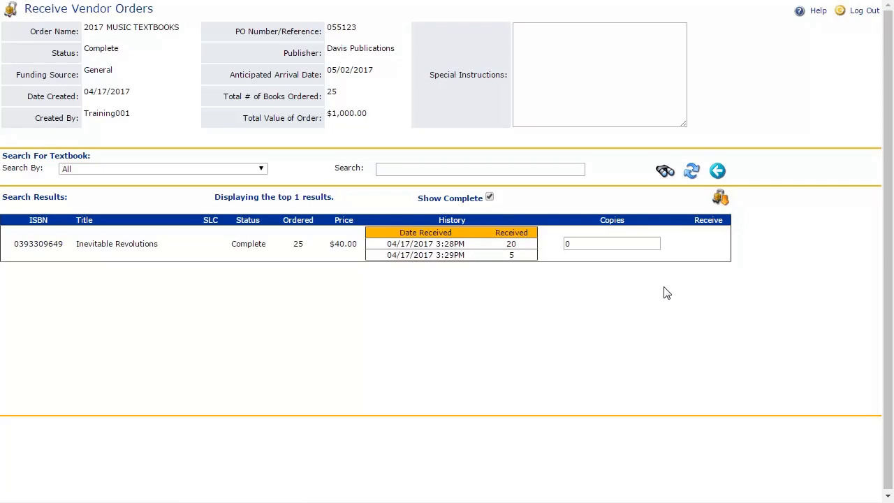
{"action": "left_click", "coordinate": [717, 171]}
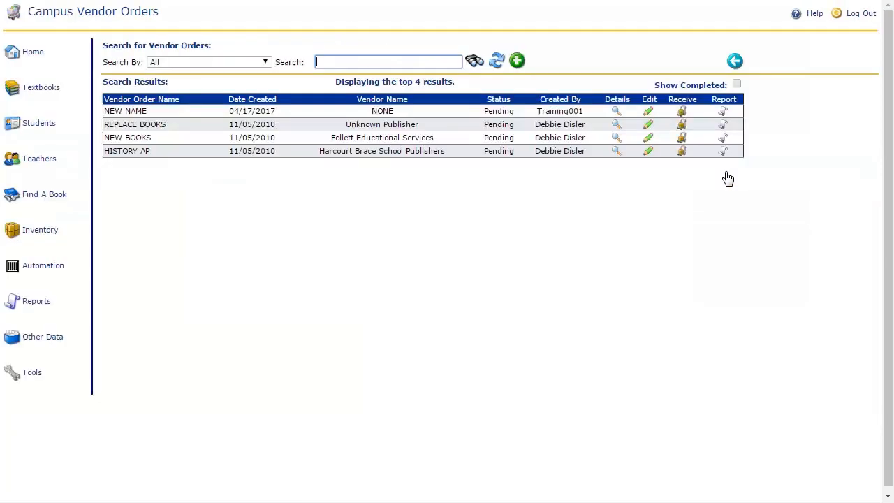